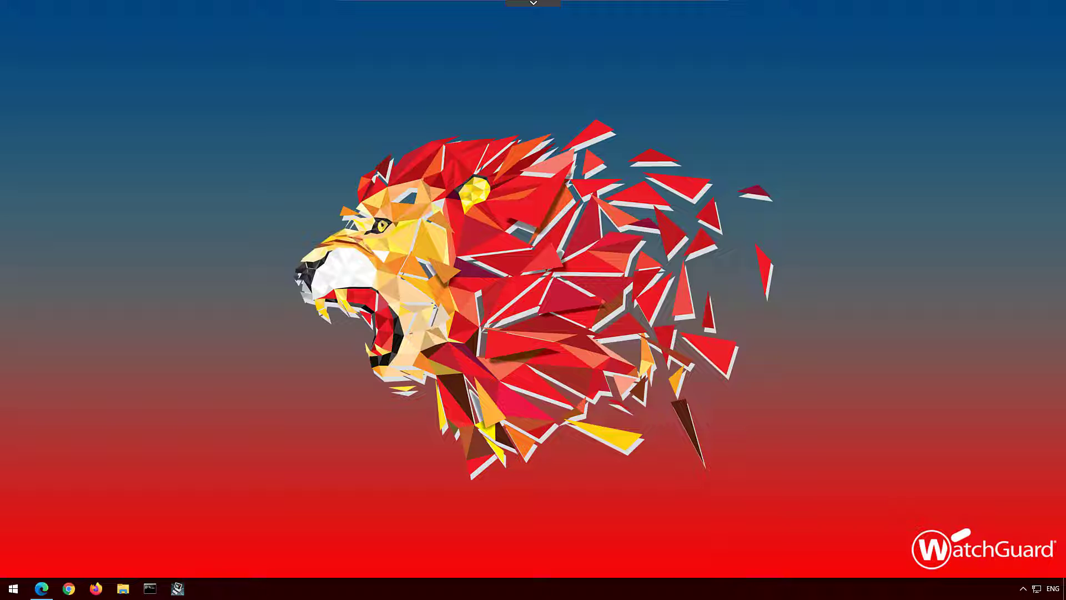
Step: Return to the WatchGuard software downloads page and open a Firebox model's downloads from the Firebox and XTM list
{"action": "left_click", "coordinate": [41, 588]}
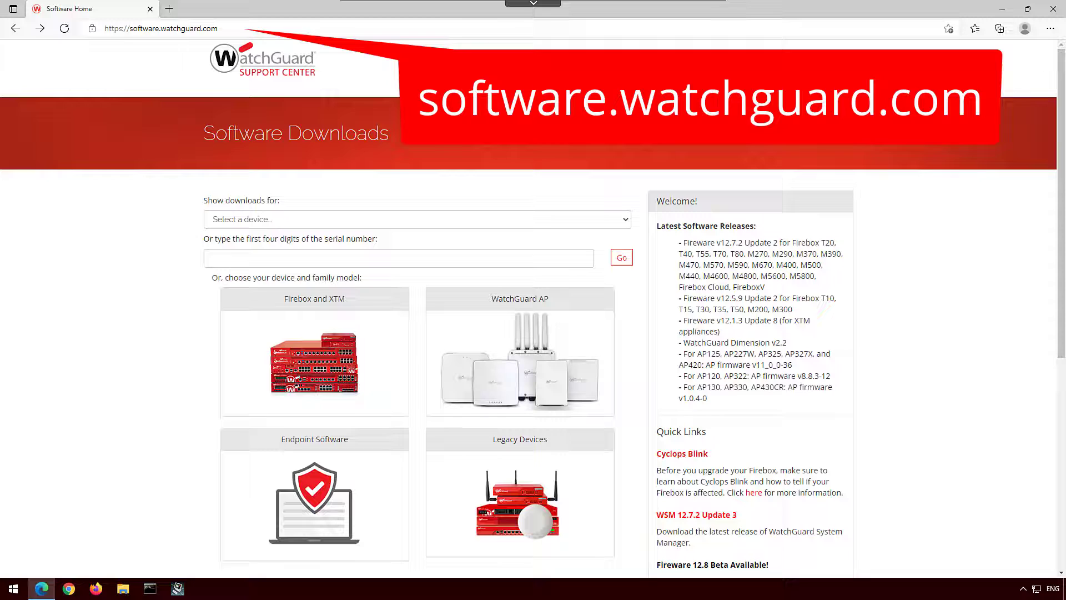
{"action": "left_click", "coordinate": [696, 514]}
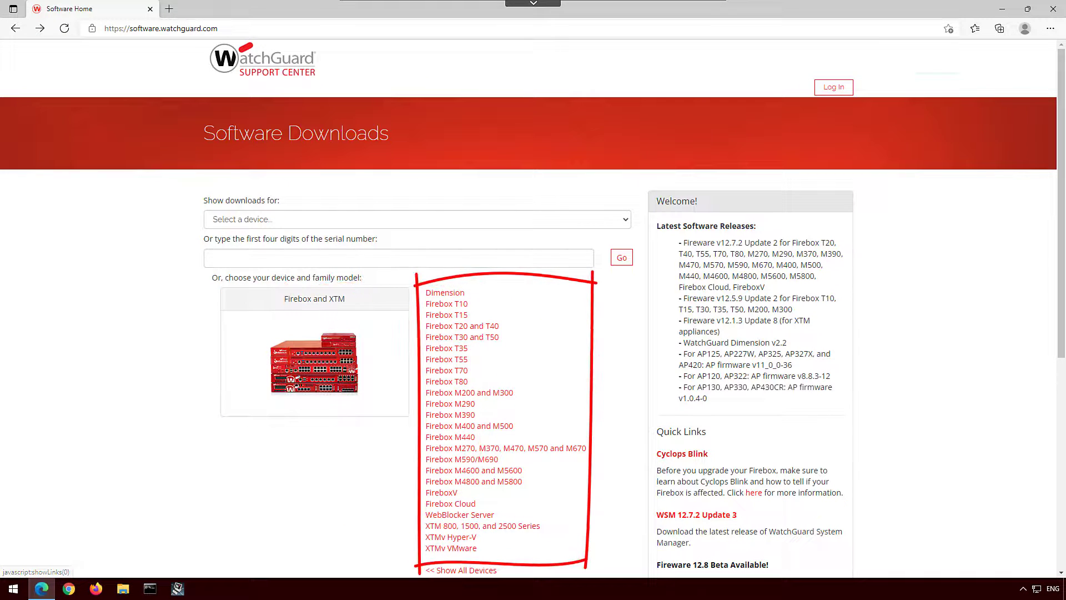
{"action": "left_click", "coordinate": [314, 356]}
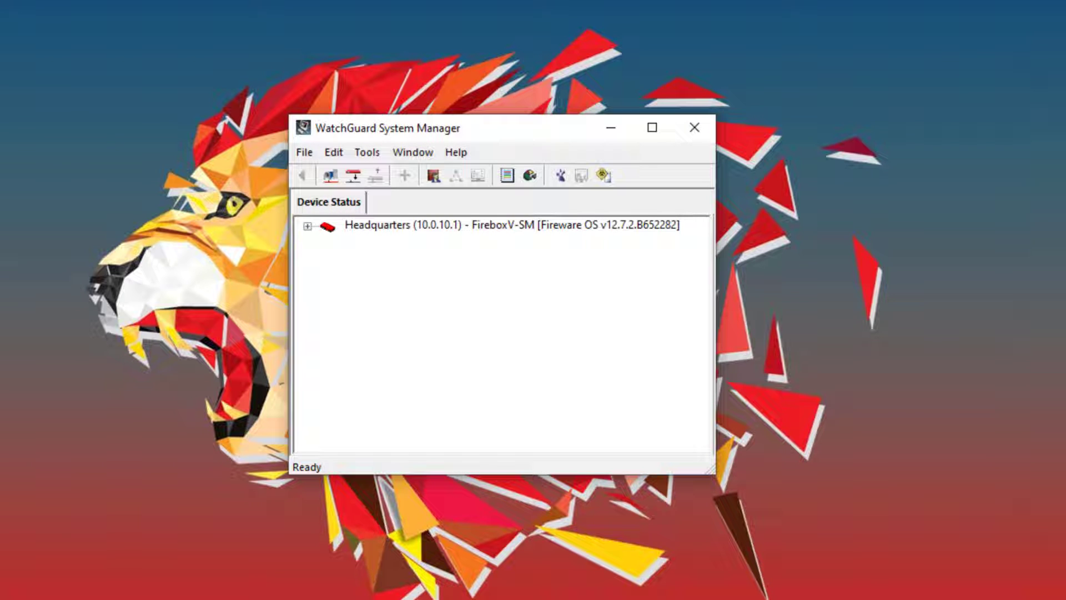
Step: Open the Headquarters Firebox configuration in Policy Manager and start File > Upgrade
{"action": "left_click", "coordinate": [510, 224]}
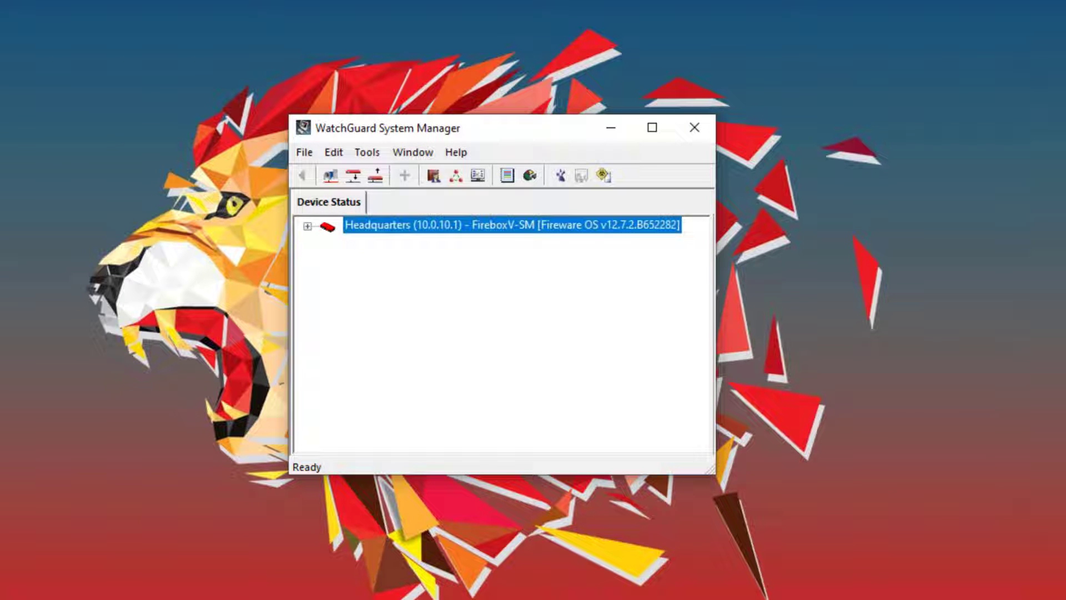
{"action": "left_click", "coordinate": [434, 176]}
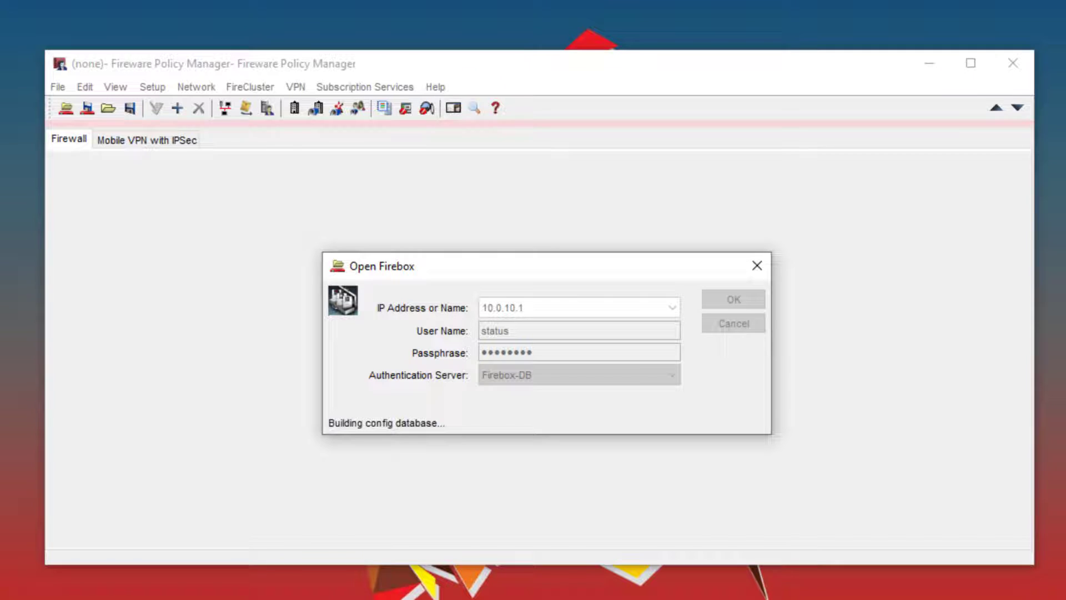
{"action": "key", "text": "alt+f"}
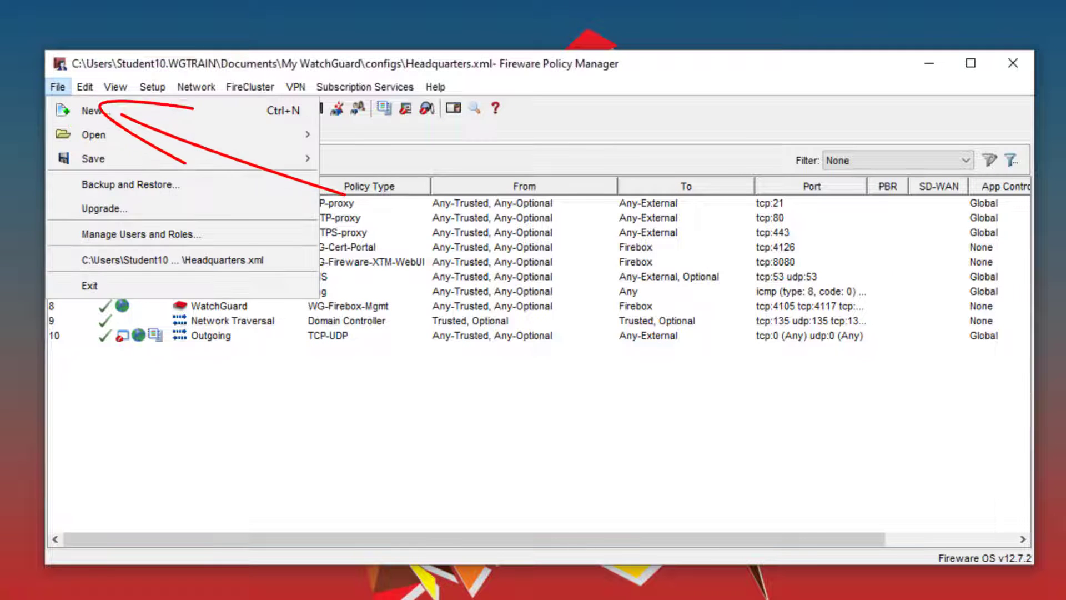
{"action": "key", "text": "Down"}
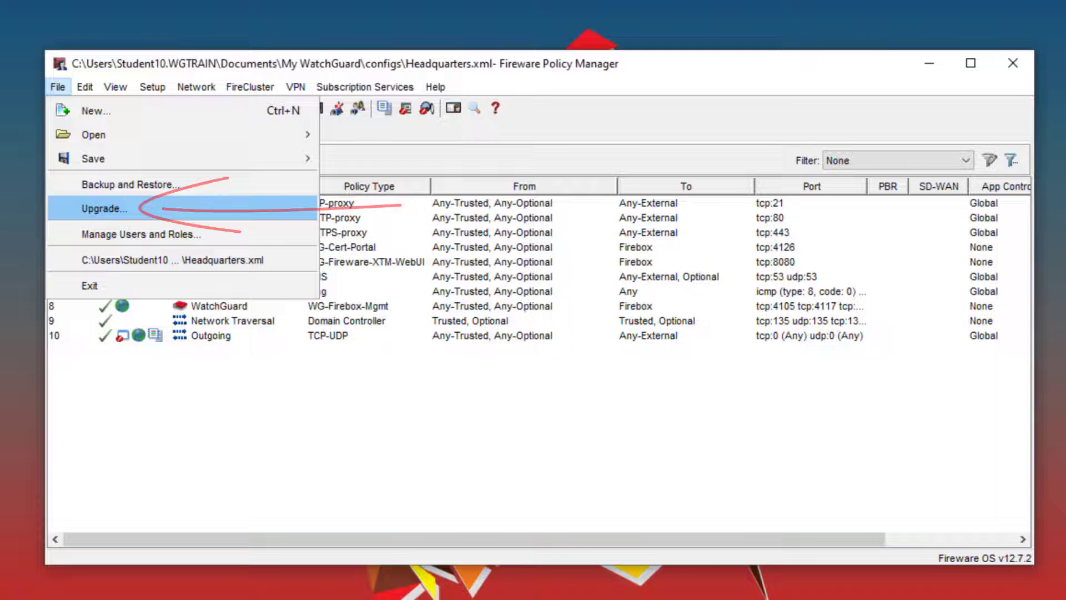
{"action": "key", "text": "Return"}
Step: Enter the administrator passphrase and accept the default Fireware v12.7.2 upgrade image path
{"action": "key", "text": "ctrl+v"}
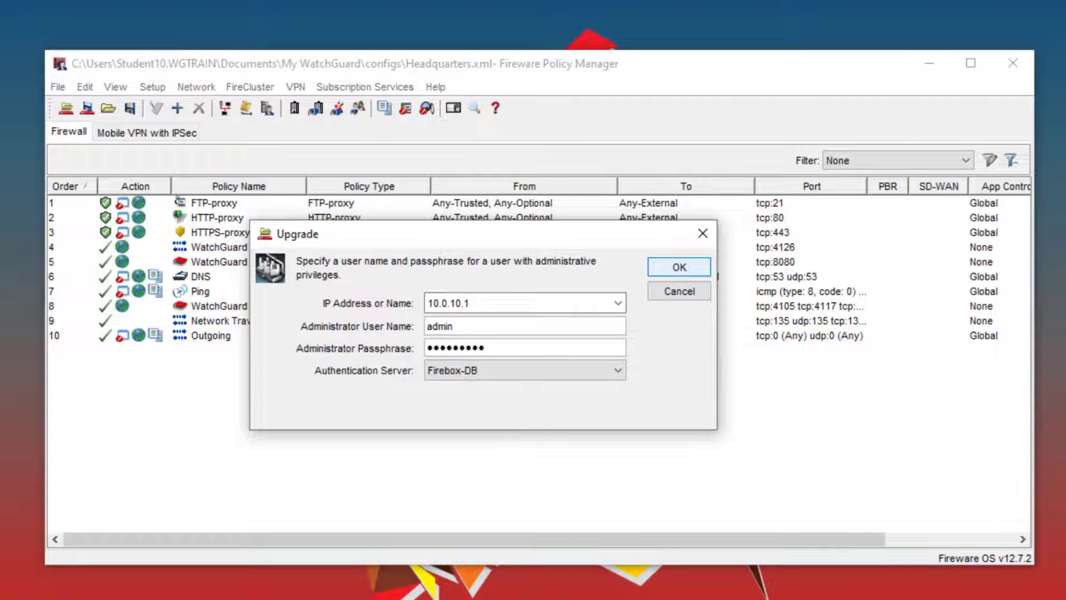
{"action": "key", "text": "Return"}
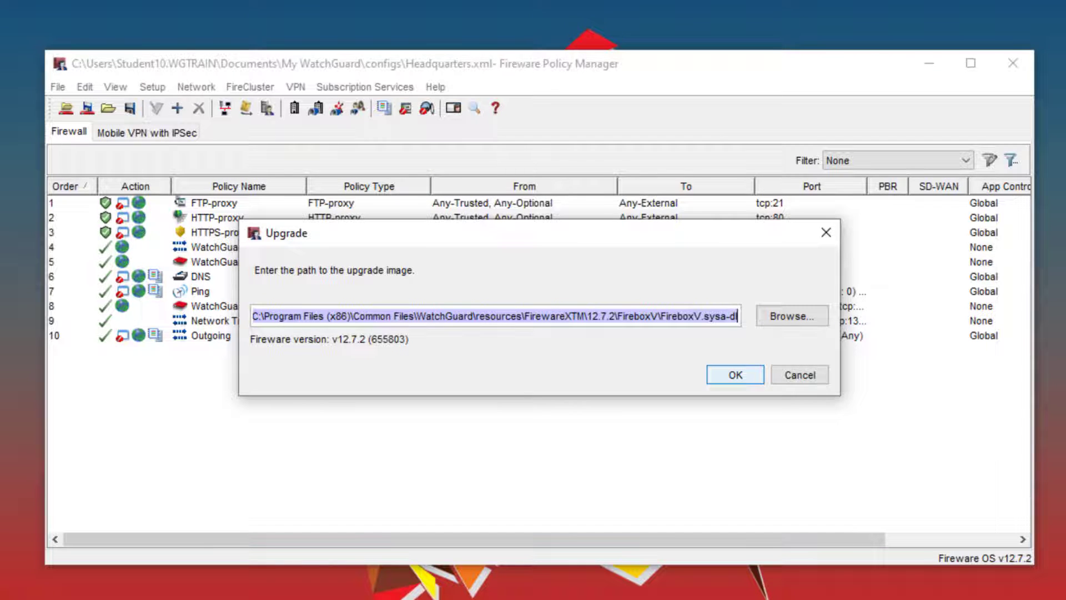
{"action": "key", "text": "Return"}
{"action": "key", "text": "Return"}
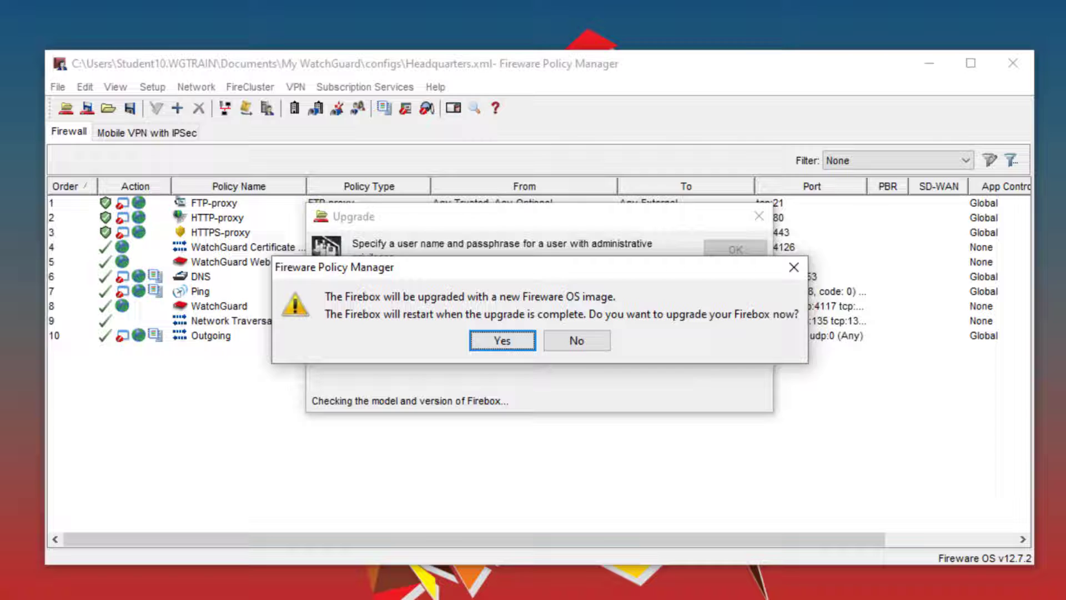
{"action": "key", "text": "Return"}
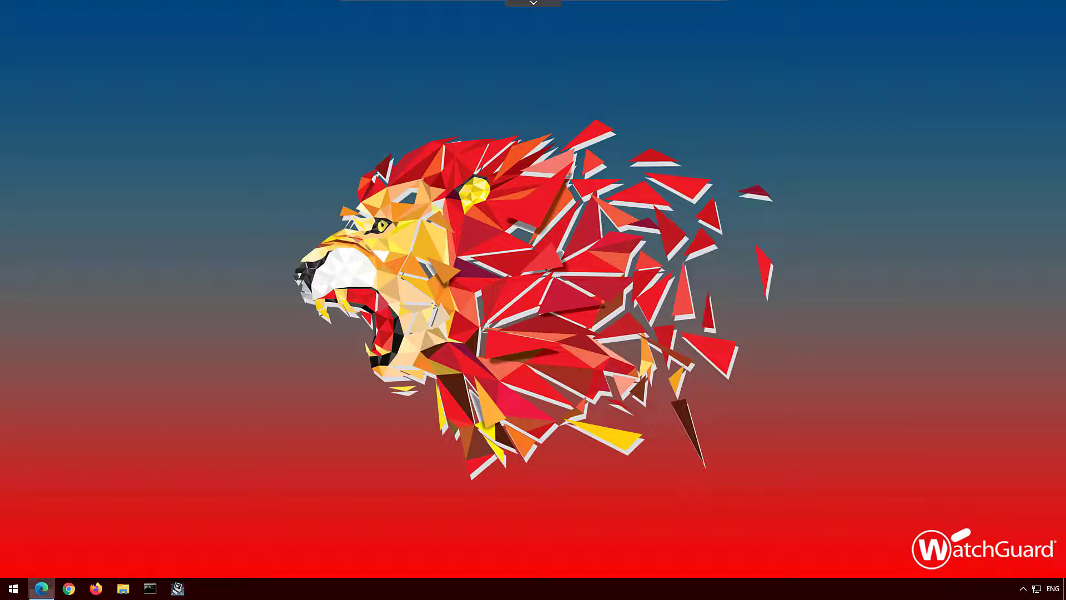
Step: Log in to the Fireware Web UI at 10.0.10.1:8080 as admin, bypassing the certificate warning
{"action": "left_click", "coordinate": [45, 586]}
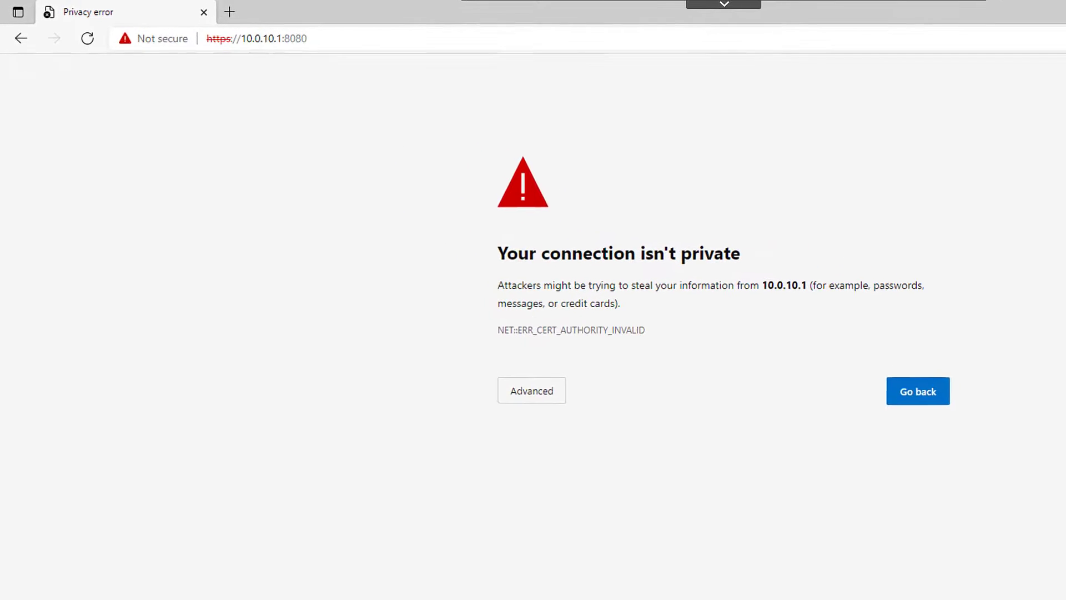
{"action": "key", "text": "Tab"}
{"action": "key", "text": "Return"}
{"action": "left_click", "coordinate": [554, 516]}
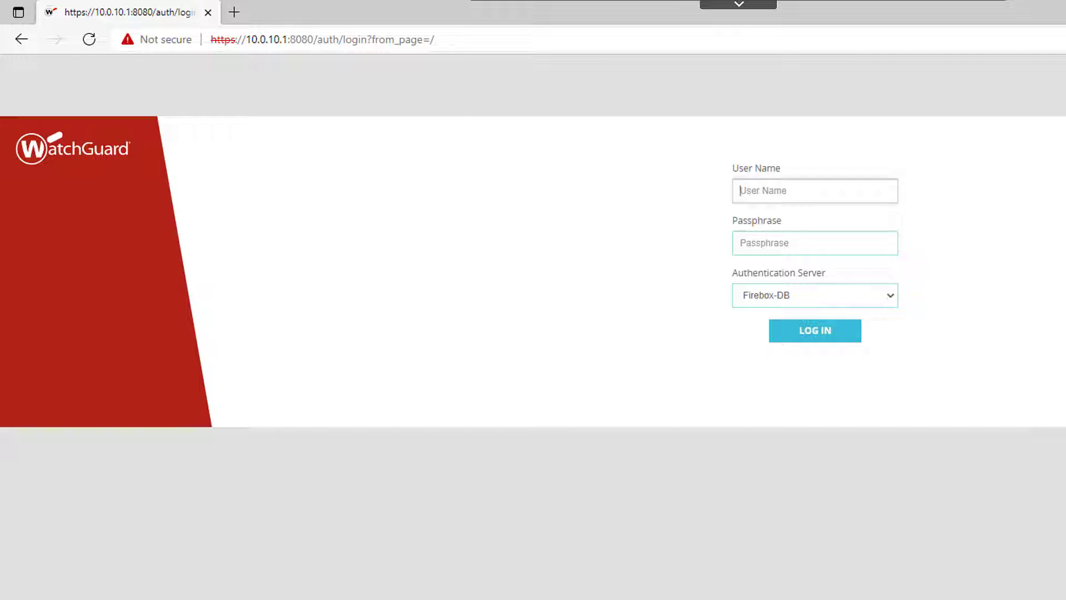
{"action": "type", "text": "admin"}
{"action": "key", "text": "Tab"}
{"action": "type", "text": "readwrite"}
{"action": "key", "text": "Return"}
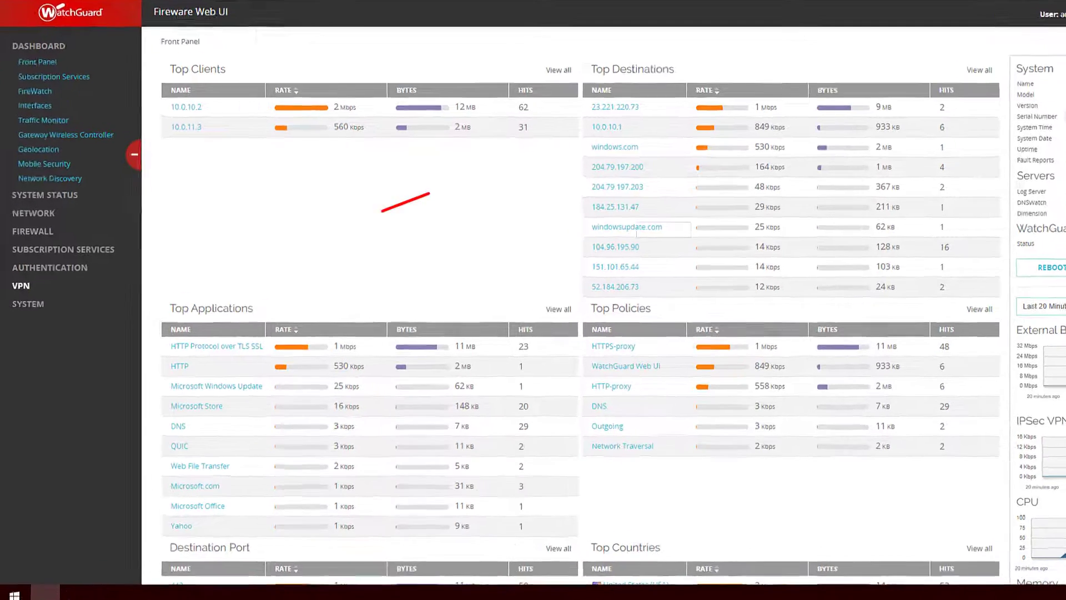
Step: Open System > Upgrade OS, which offers build 655803 over current 652282
{"action": "left_click", "coordinate": [34, 320]}
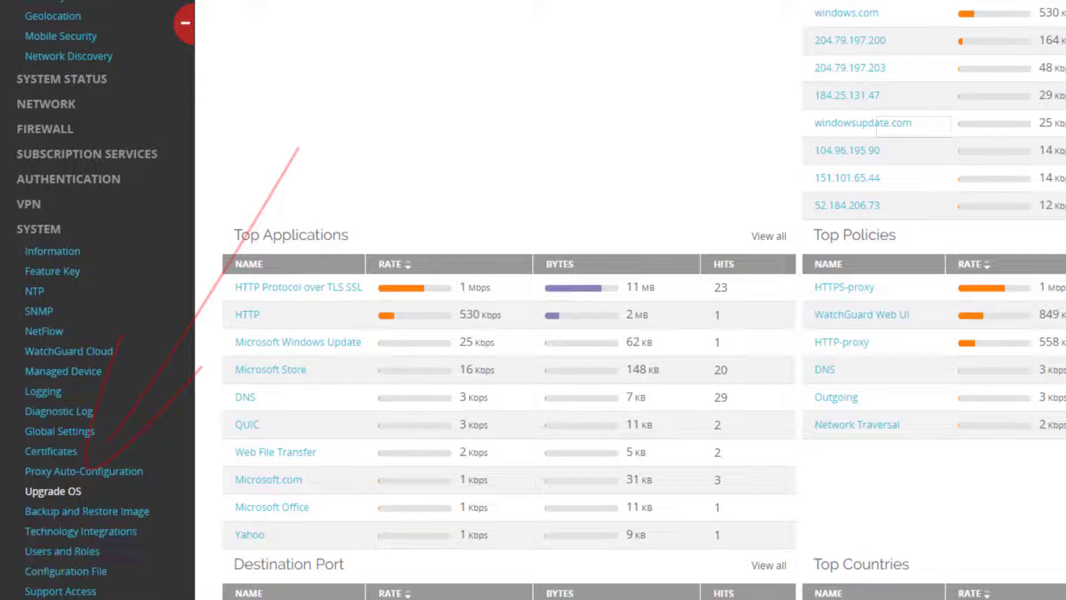
{"action": "left_click", "coordinate": [52, 491]}
{"action": "scroll", "coordinate": [522, 277], "scroll_direction": "up", "scroll_amount": 4}
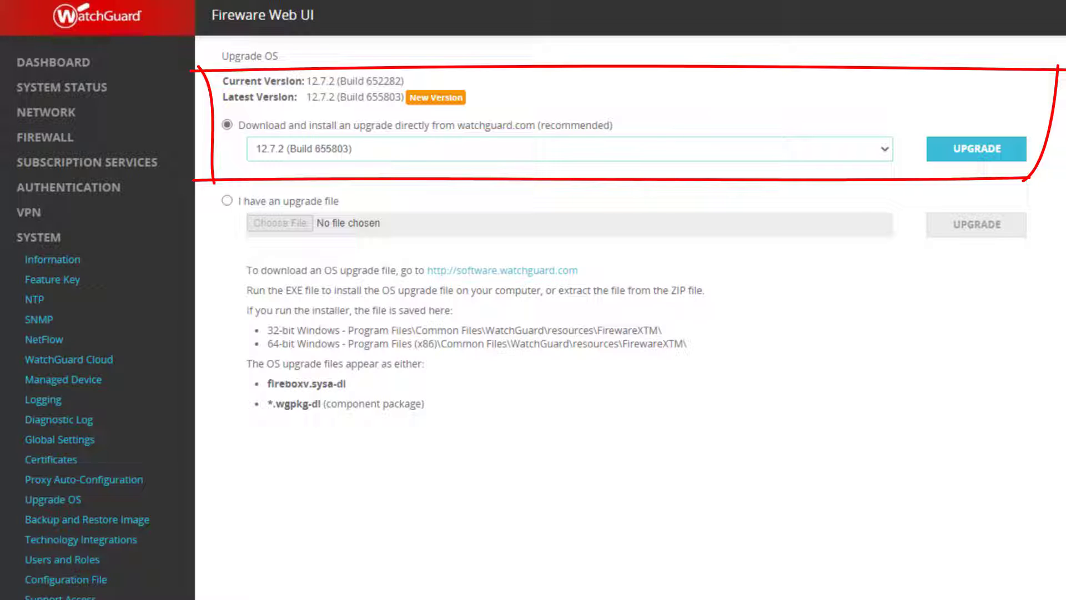
Step: Select the 'I have an upgrade file' option on the Upgrade OS page
{"action": "left_click", "coordinate": [227, 200]}
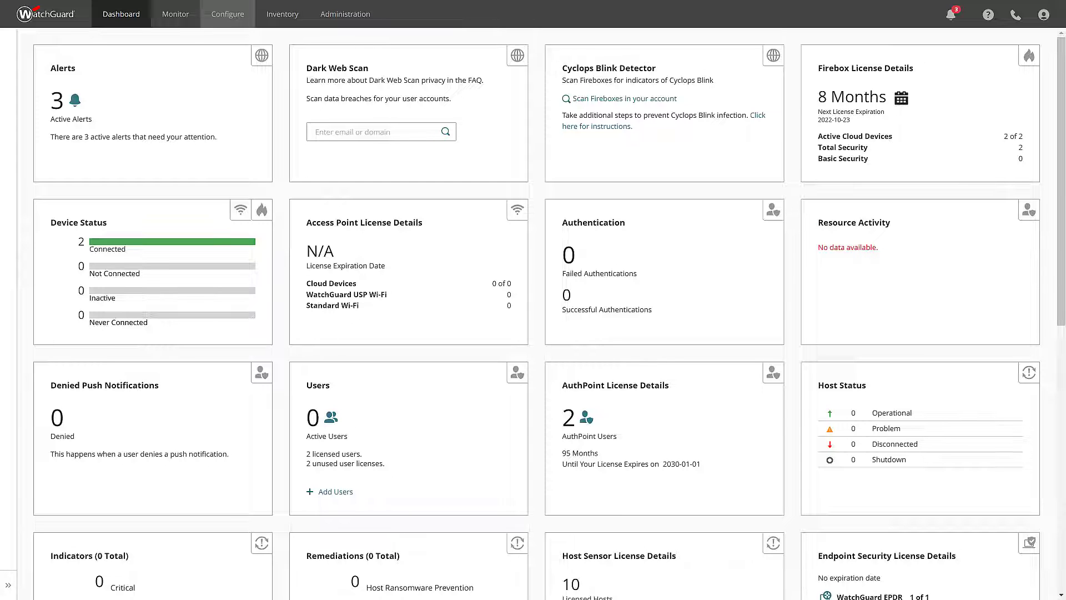
Step: Navigate to Configure > Devices > Firmware Upgrades in WatchGuard Cloud
{"action": "left_click", "coordinate": [227, 14]}
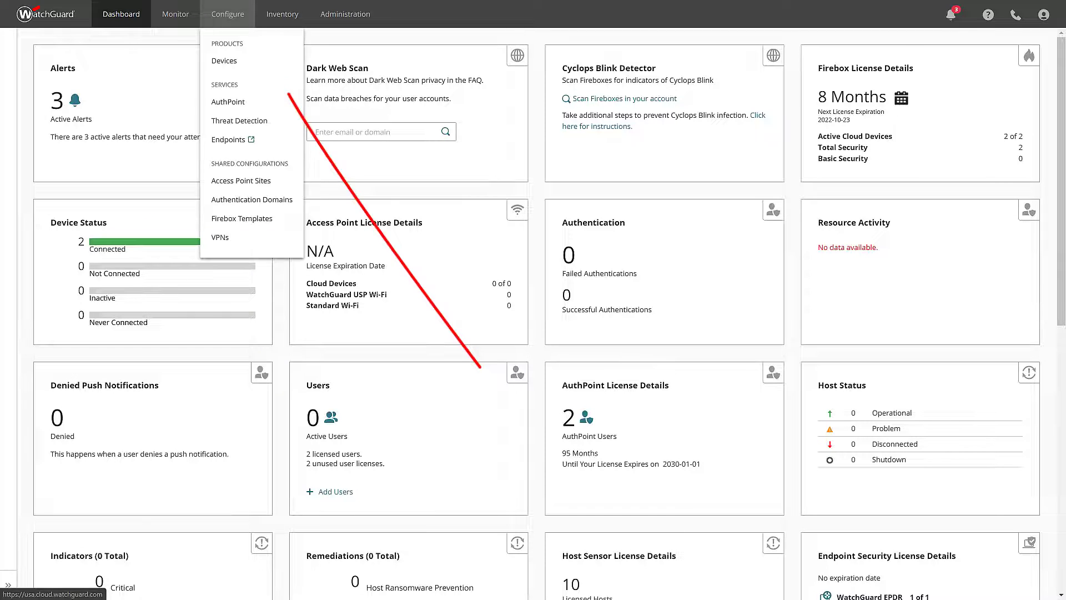
{"action": "left_click", "coordinate": [227, 61]}
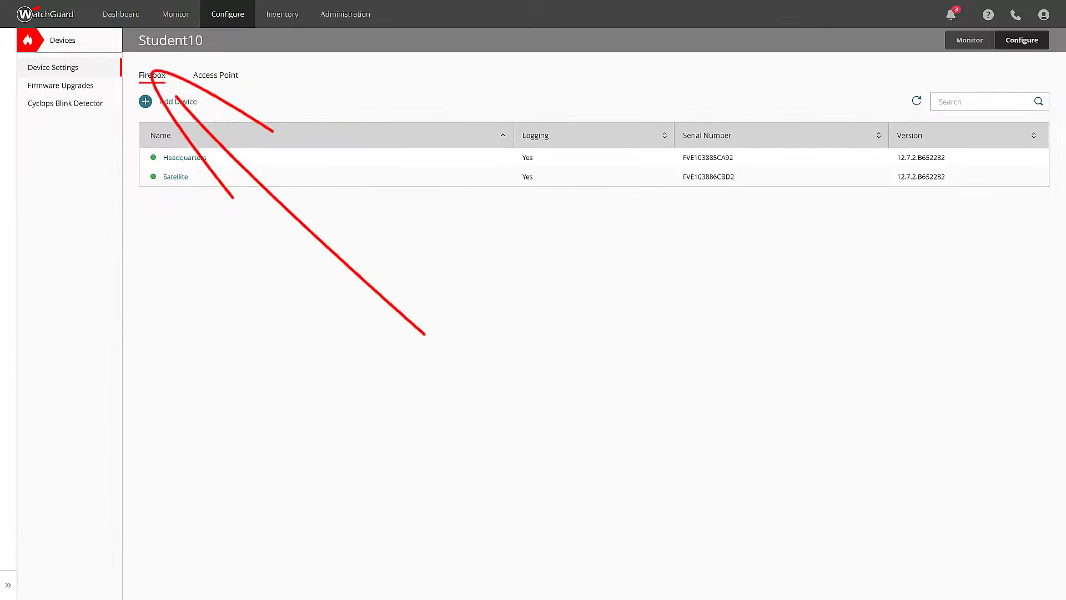
{"action": "left_click", "coordinate": [61, 85]}
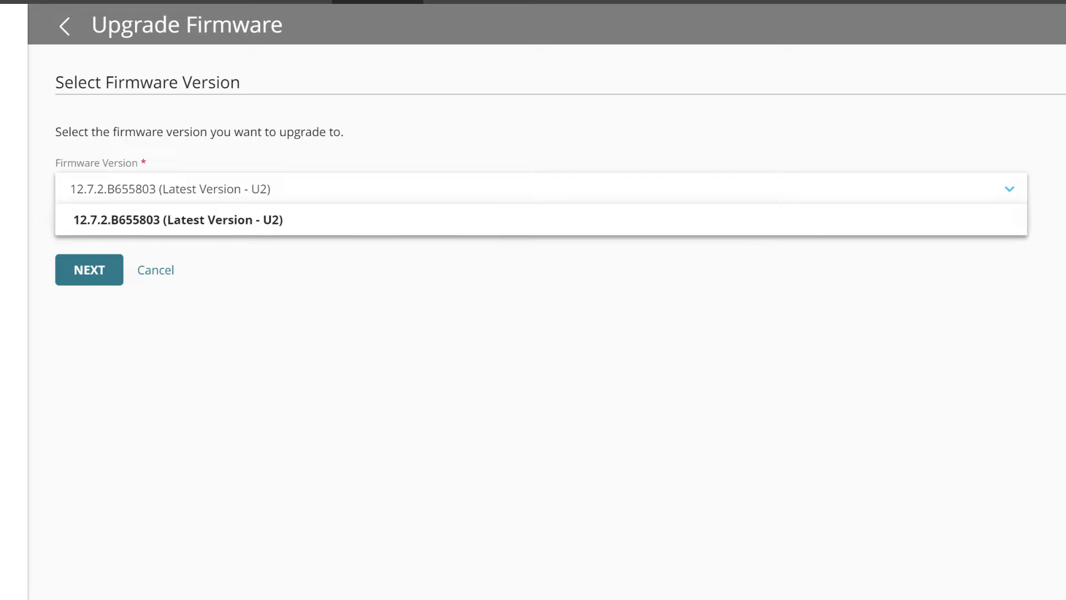
Step: Keep 12.7.2.B655803 as the target and keep both Headquarters and Satellite selected
{"action": "key", "text": "Return"}
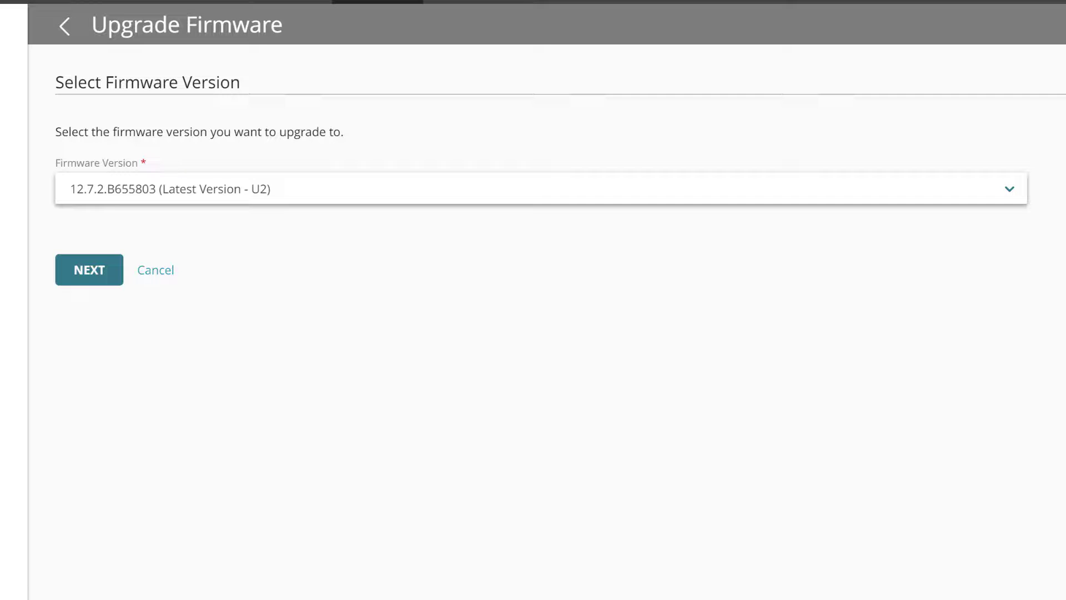
{"action": "key", "text": "Return"}
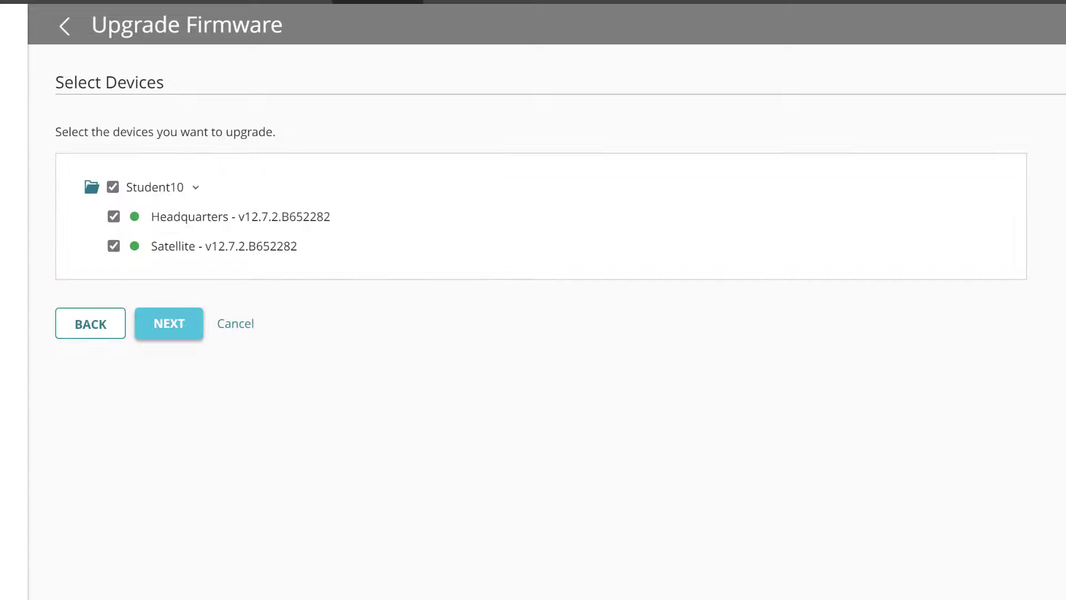
{"action": "left_click", "coordinate": [114, 246]}
{"action": "key", "text": "space"}
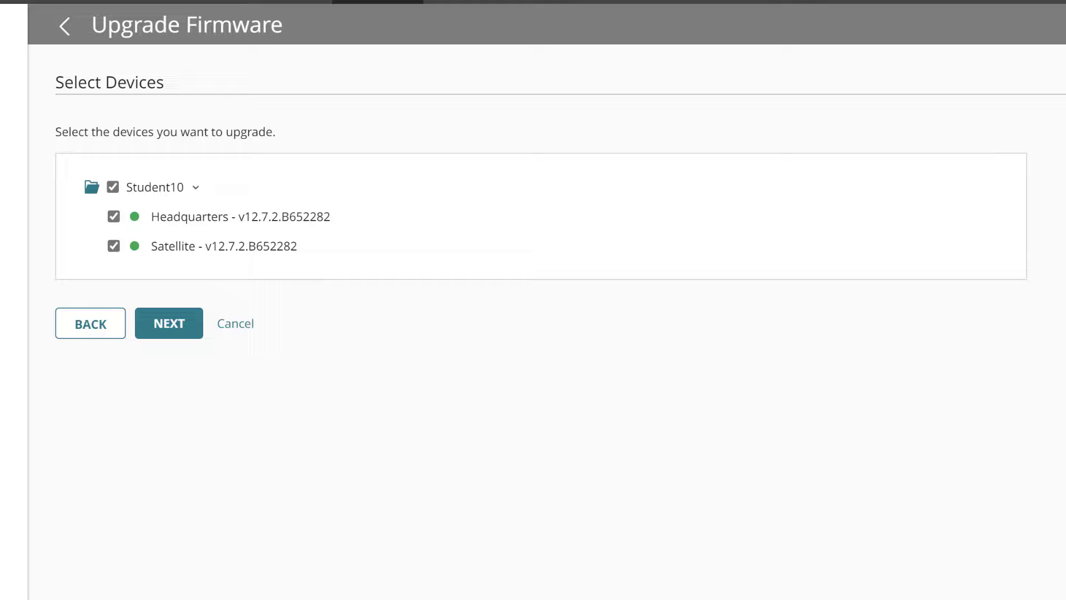
{"action": "key", "text": "Return"}
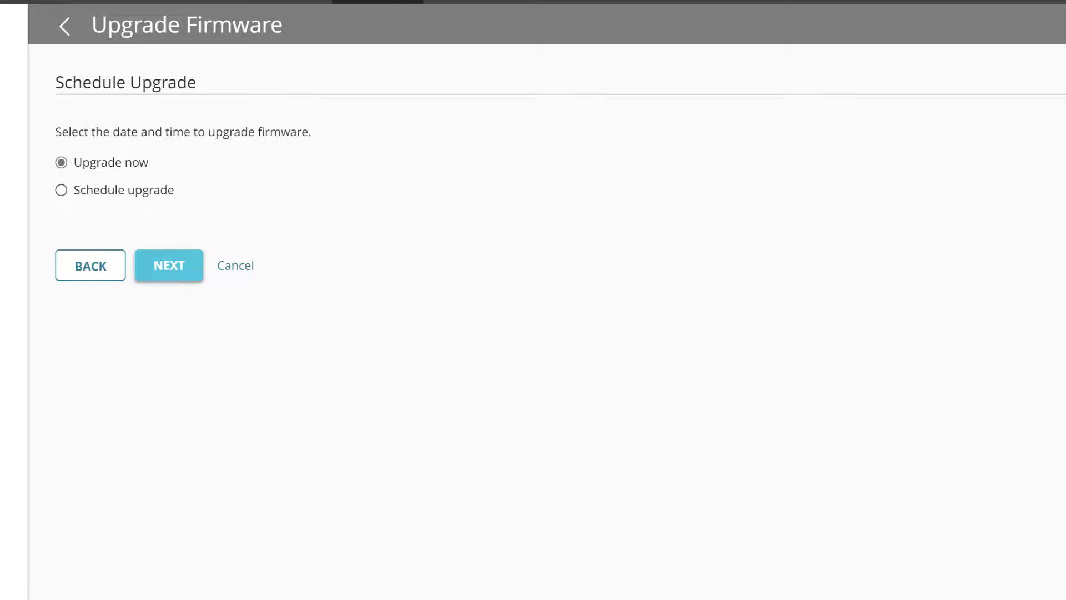
Step: Choose Upgrade now for the schedule and save the firmware upgrade
{"action": "left_click", "coordinate": [61, 190]}
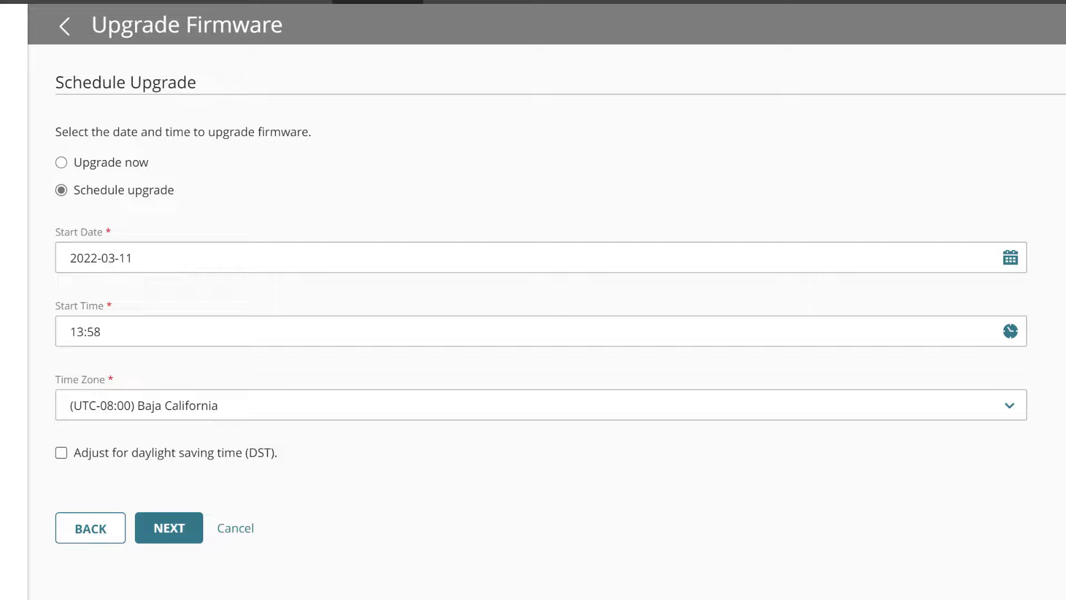
{"action": "key", "text": "Up"}
{"action": "key", "text": "Tab"}
{"action": "key", "text": "Tab"}
{"action": "key", "text": "Return"}
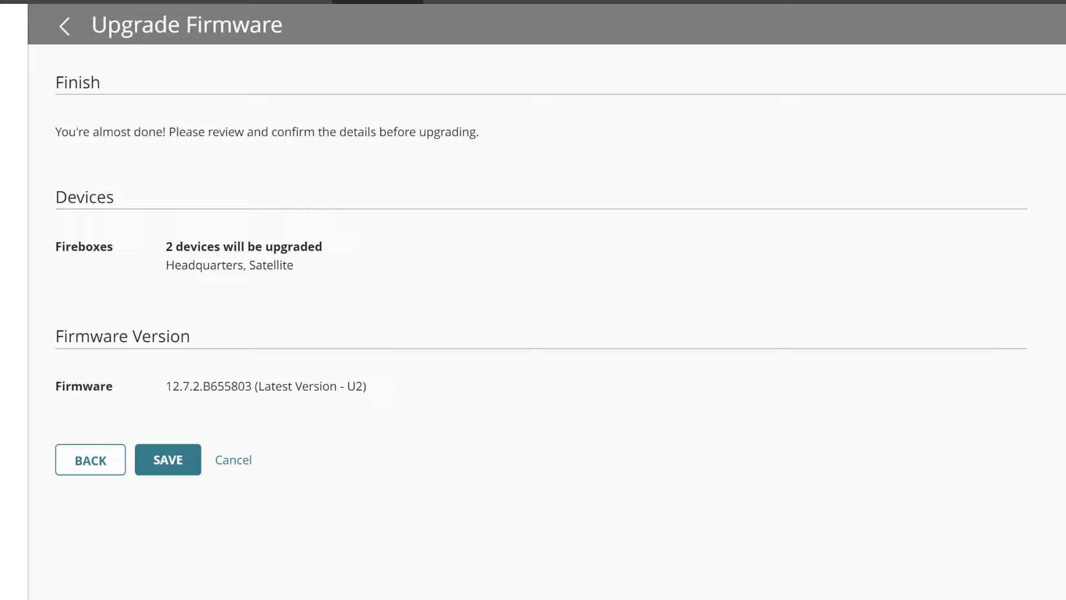
{"action": "key", "text": "Tab"}
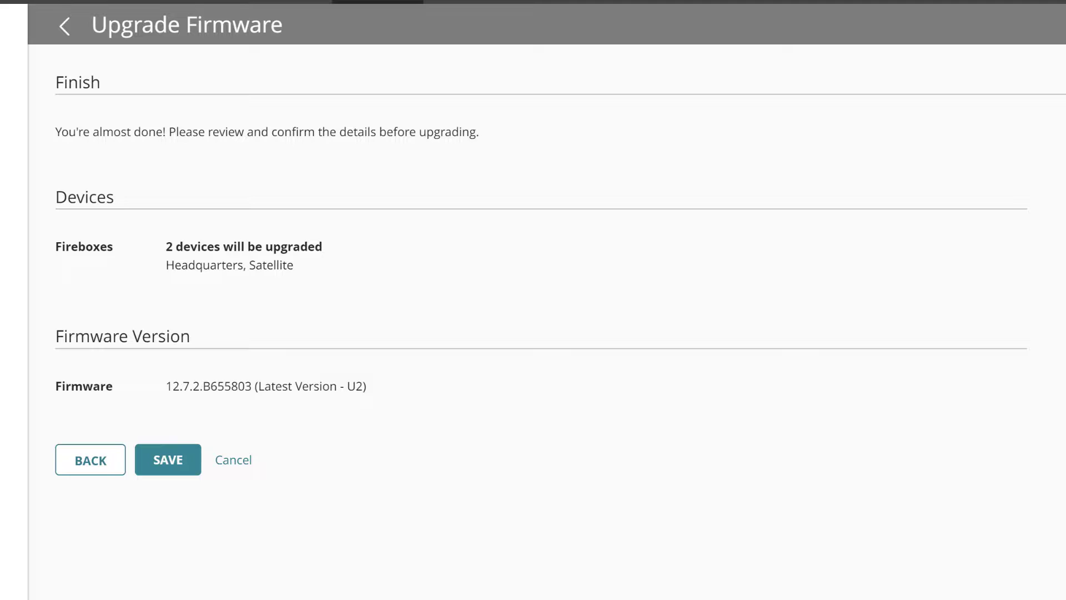
{"action": "key", "text": "Return"}
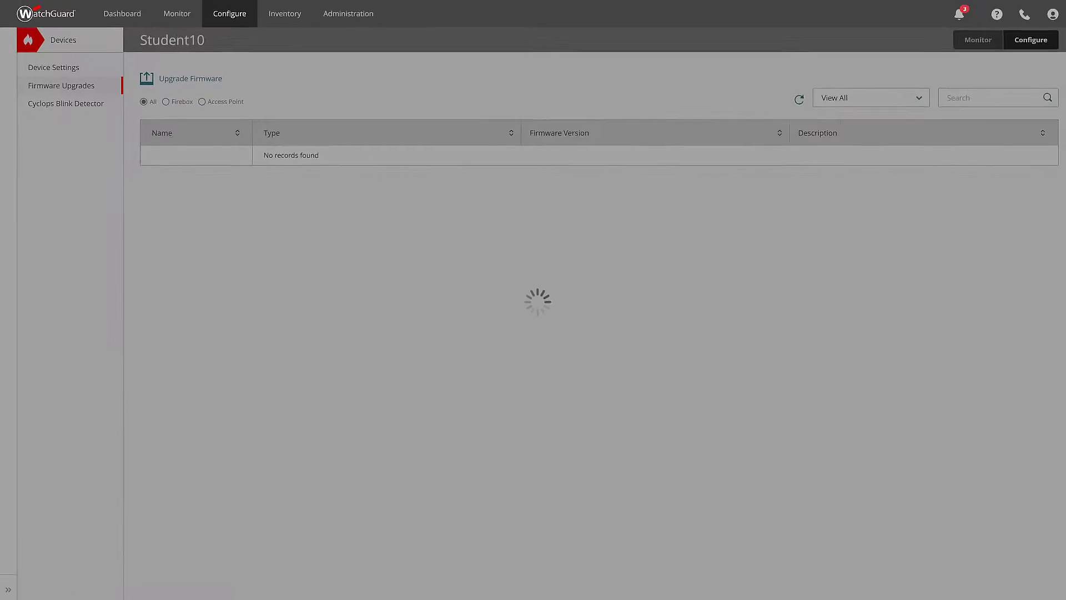